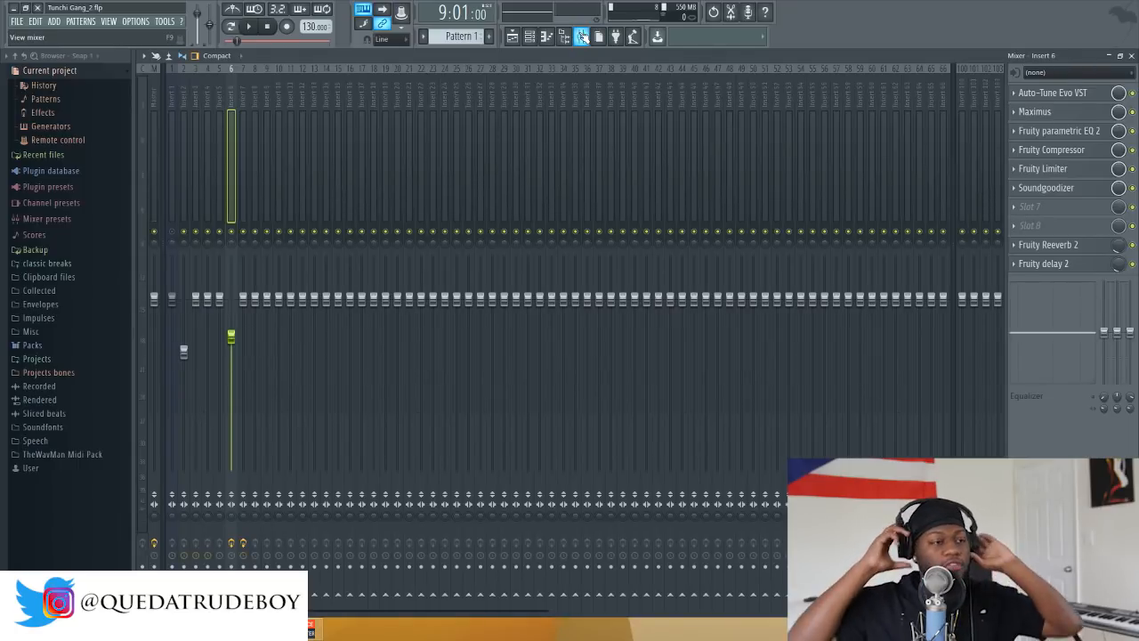
Open Auto-Tune Evo on the Insert 6 vocal channel and choose Alto/Tenor as its input type.
{"action": "left_click", "coordinate": [1072, 94]}
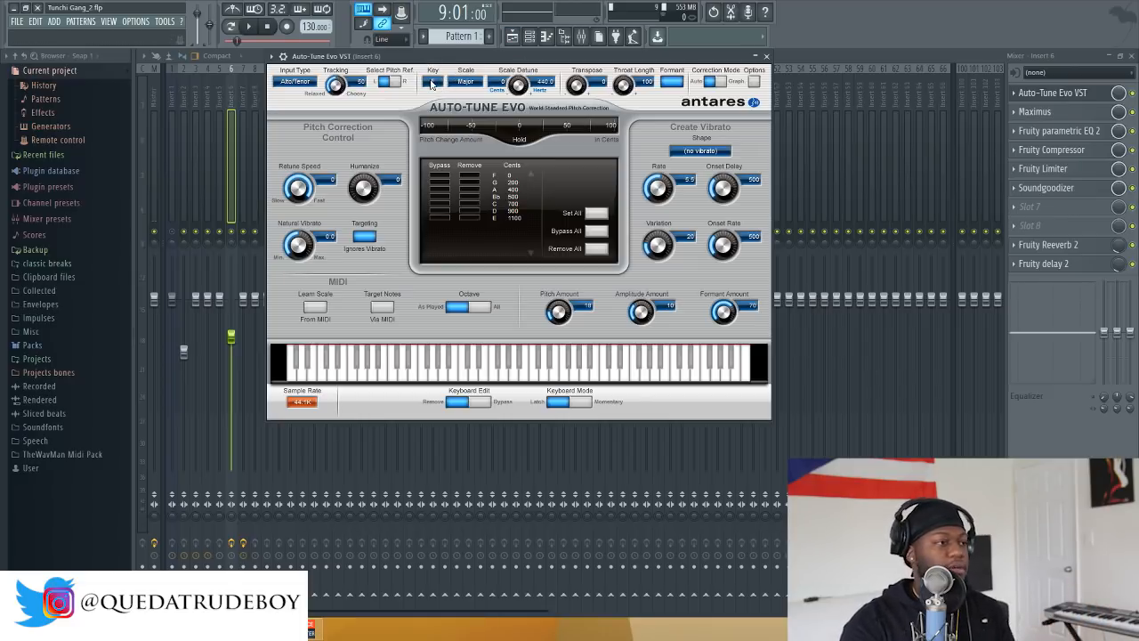
{"action": "left_click", "coordinate": [301, 82]}
{"action": "left_click", "coordinate": [299, 107]}
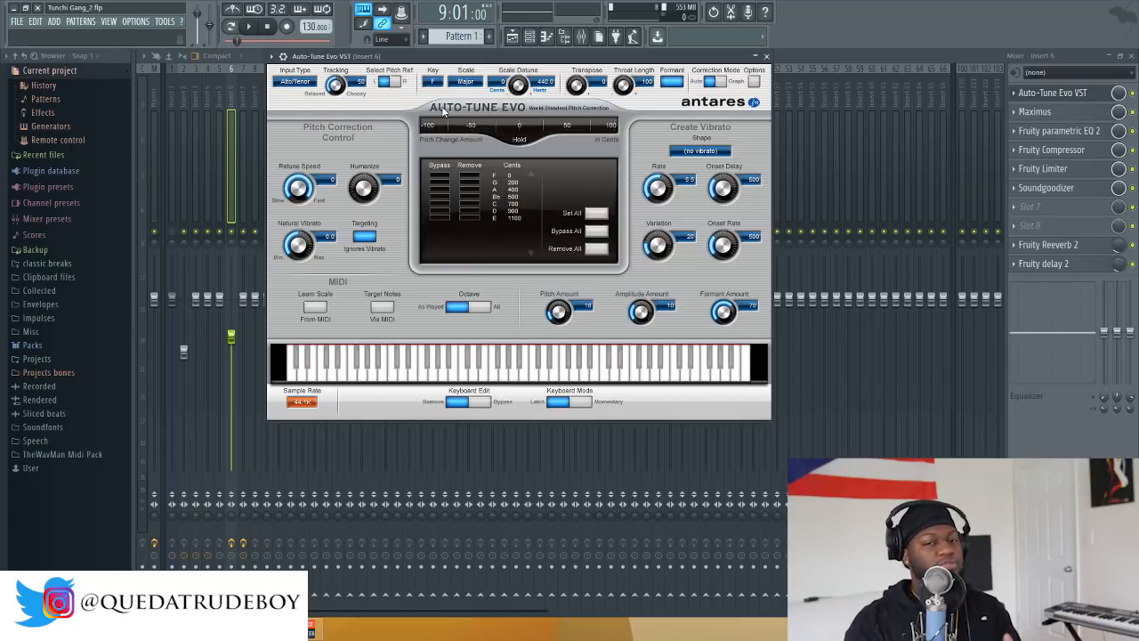
{"action": "left_click", "coordinate": [766, 56]}
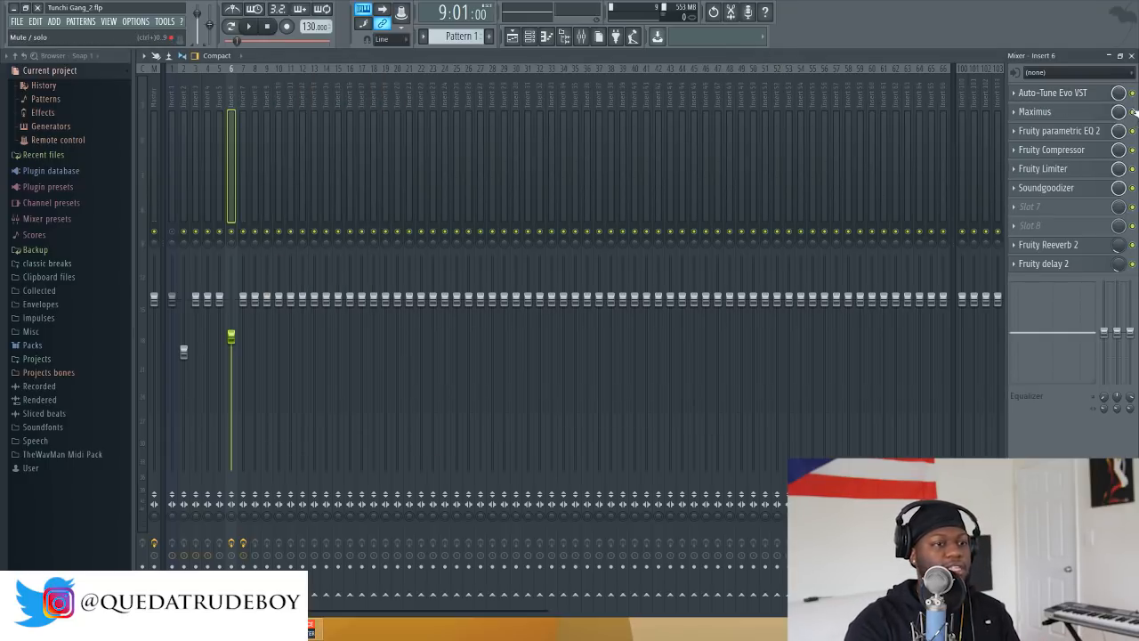
Mute the instrumental's playlist track and play the vocals from the mixer view to compare them with Auto-Tune bypassed.
{"action": "left_click", "coordinate": [1132, 57]}
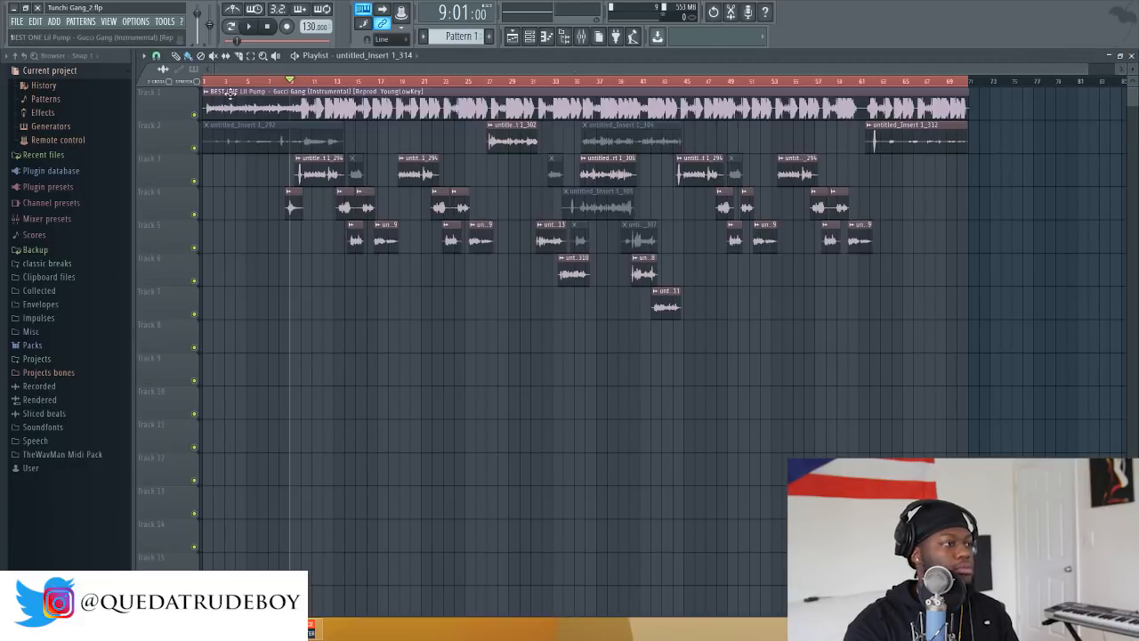
{"action": "left_click", "coordinate": [581, 36]}
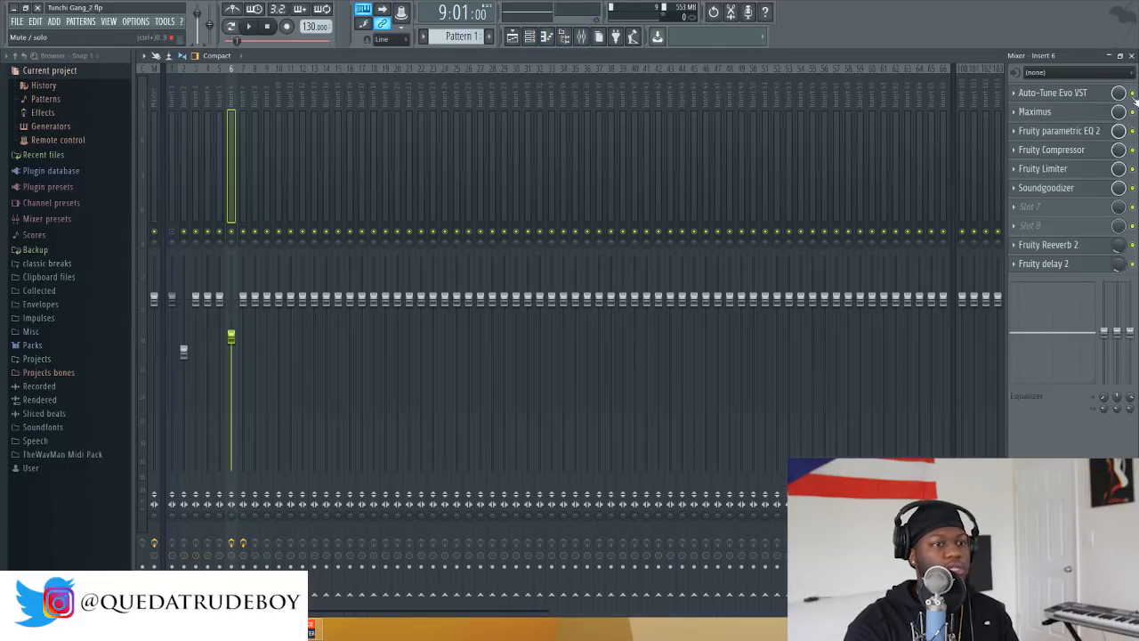
{"action": "key", "text": "space"}
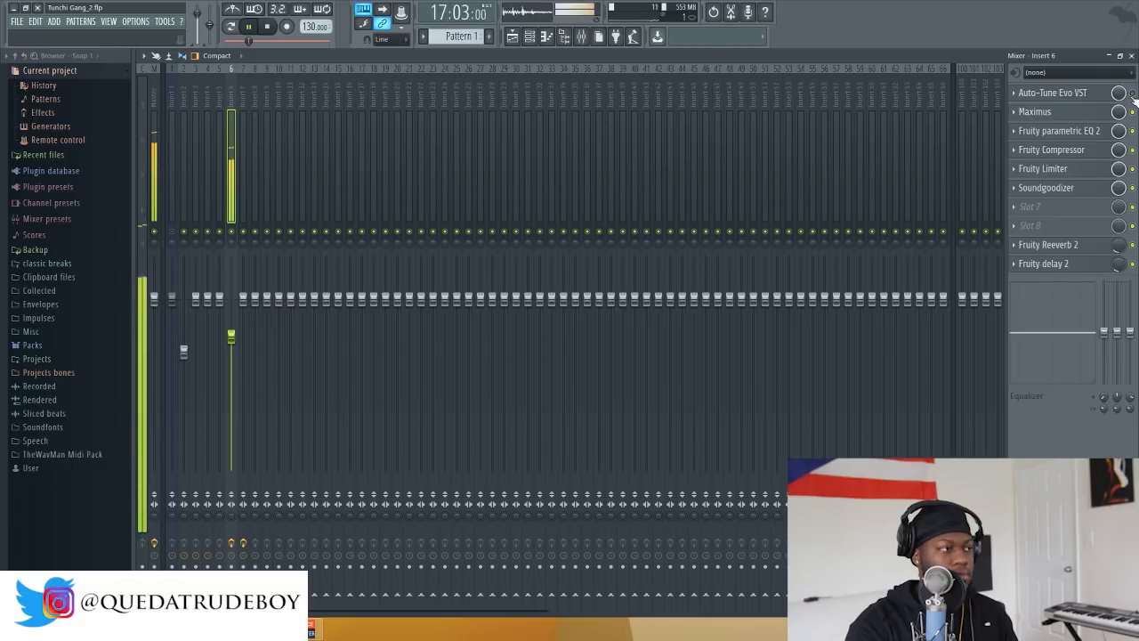
{"action": "key", "text": "space"}
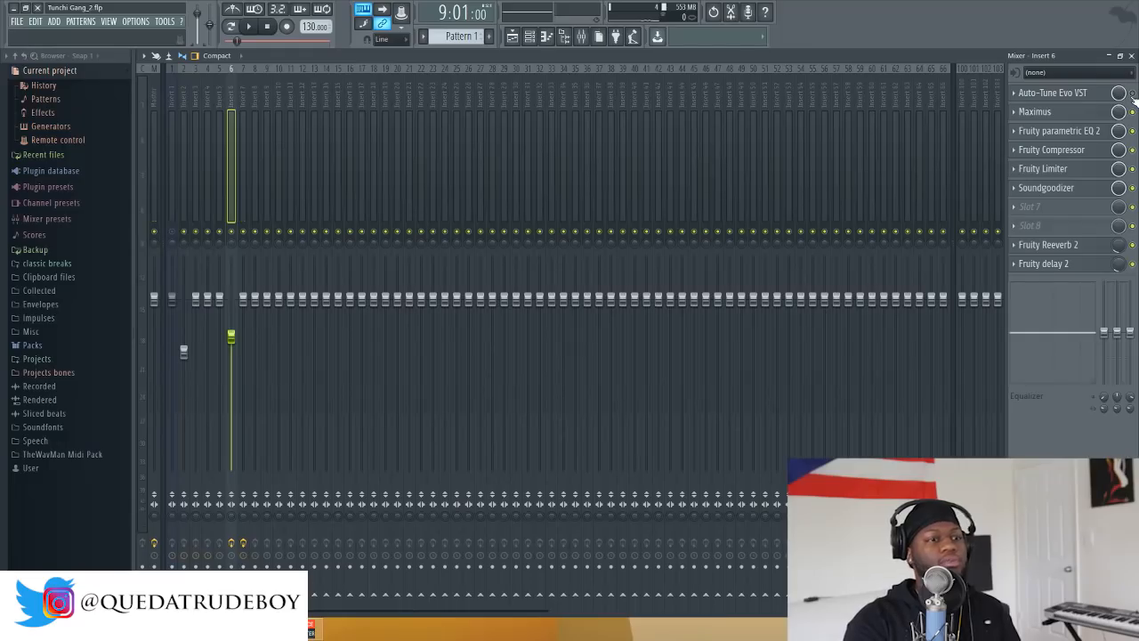
Load the De-esser narrow-band preset in Maximus on the vocal channel.
{"action": "left_click", "coordinate": [1059, 112]}
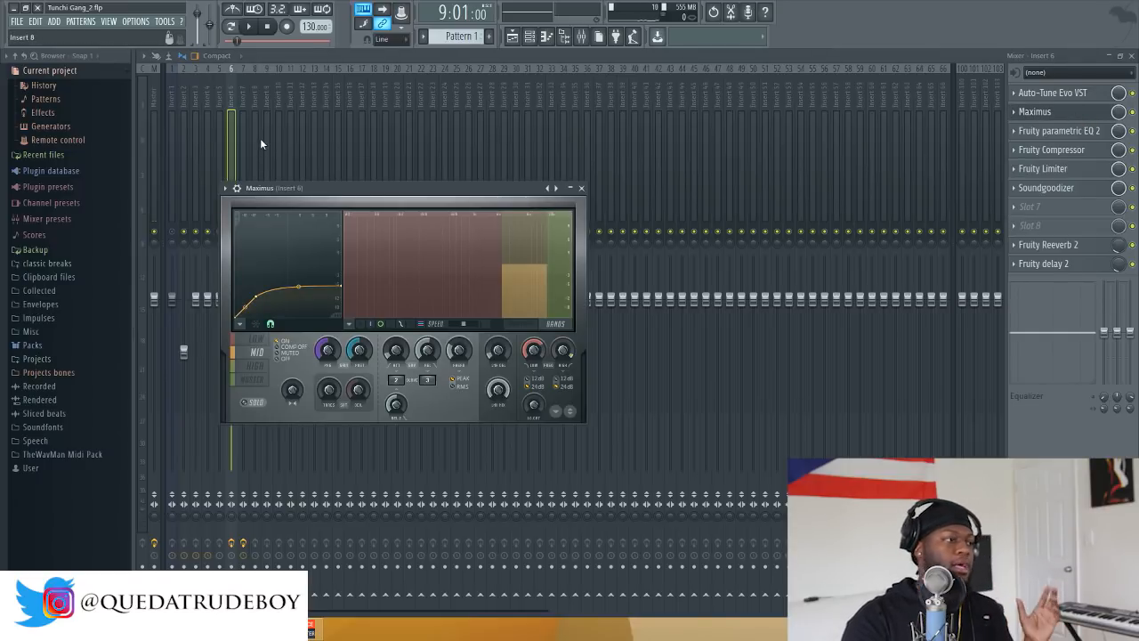
{"action": "left_click", "coordinate": [225, 188]}
{"action": "mouse_move", "coordinate": [302, 224]}
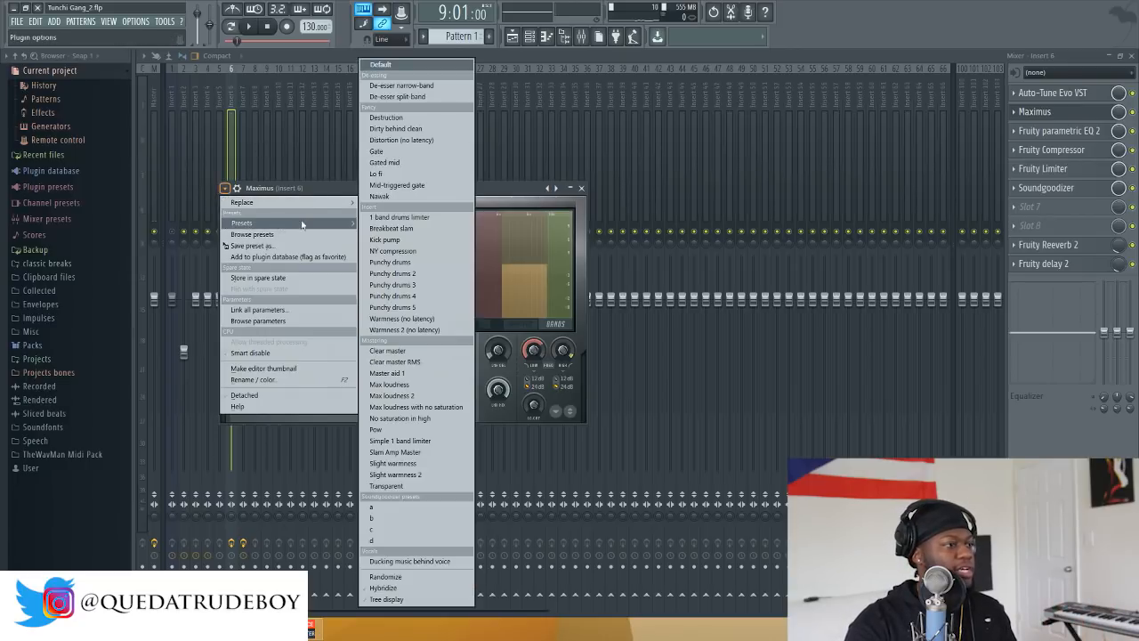
{"action": "left_click", "coordinate": [400, 85]}
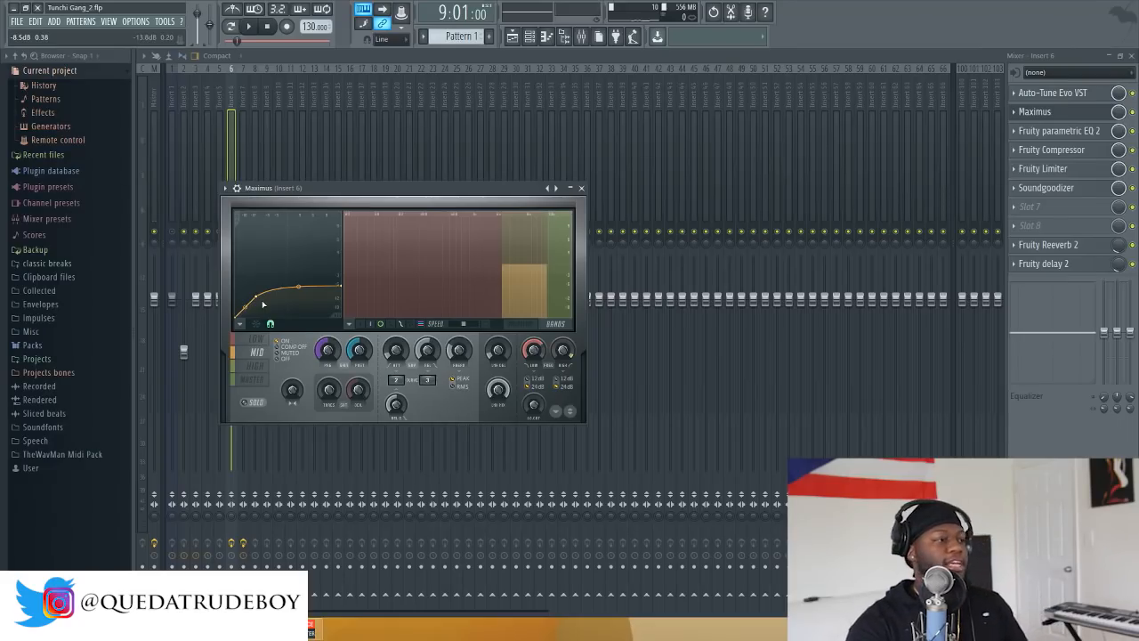
{"action": "left_click", "coordinate": [581, 188]}
Examine the bands and low cut of Fruity parametric EQ 2 on the vocal channel, and play the vocals to hear the EQ.
{"action": "left_click", "coordinate": [1077, 136]}
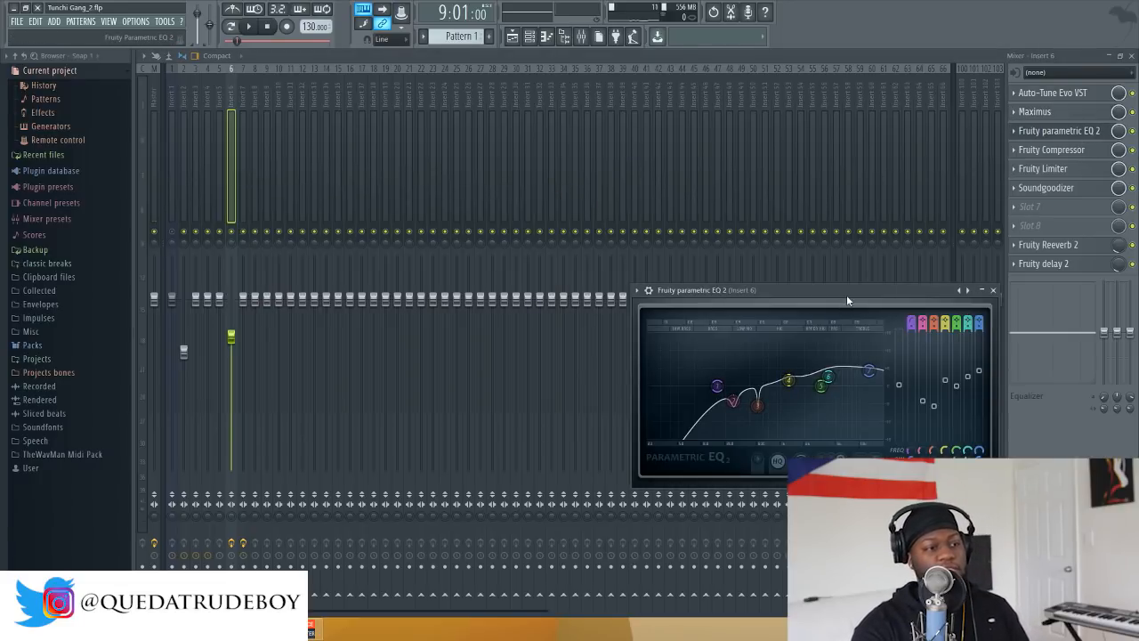
{"action": "left_click_drag", "start_coordinate": [847, 294], "coordinate": [693, 177]}
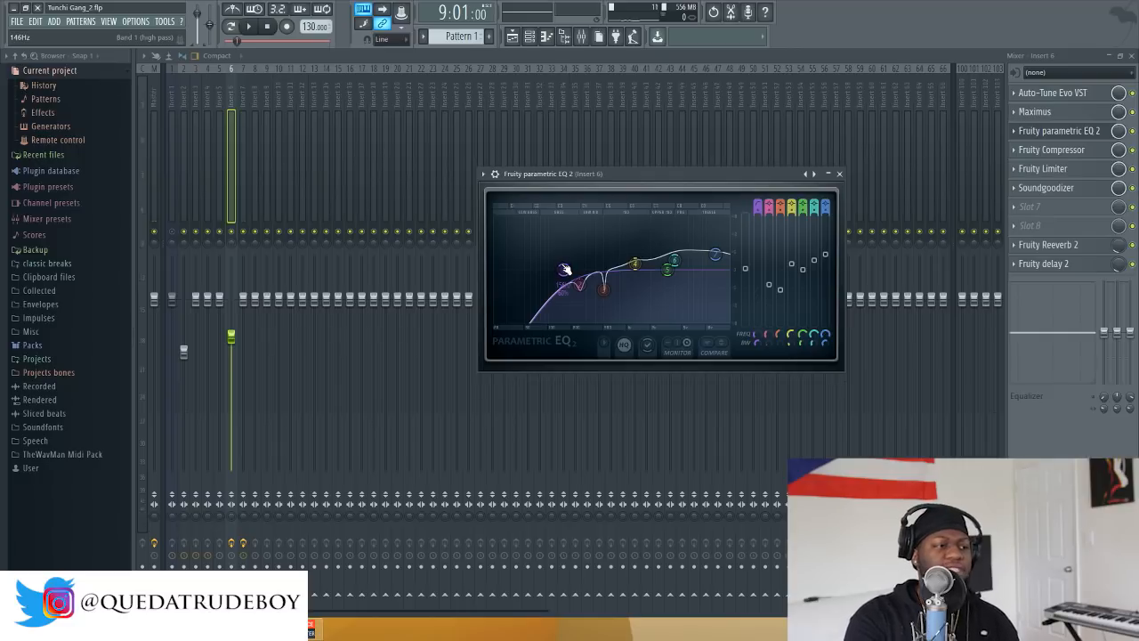
{"action": "left_click_drag", "start_coordinate": [586, 291], "coordinate": [581, 288]}
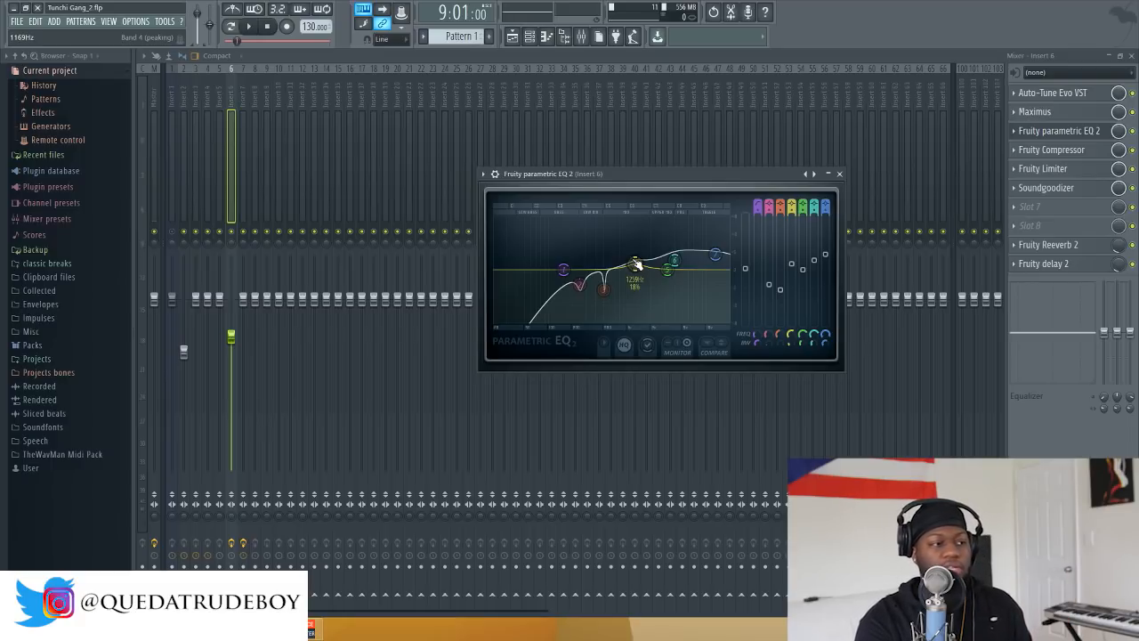
{"action": "left_click_drag", "start_coordinate": [681, 260], "coordinate": [674, 259]}
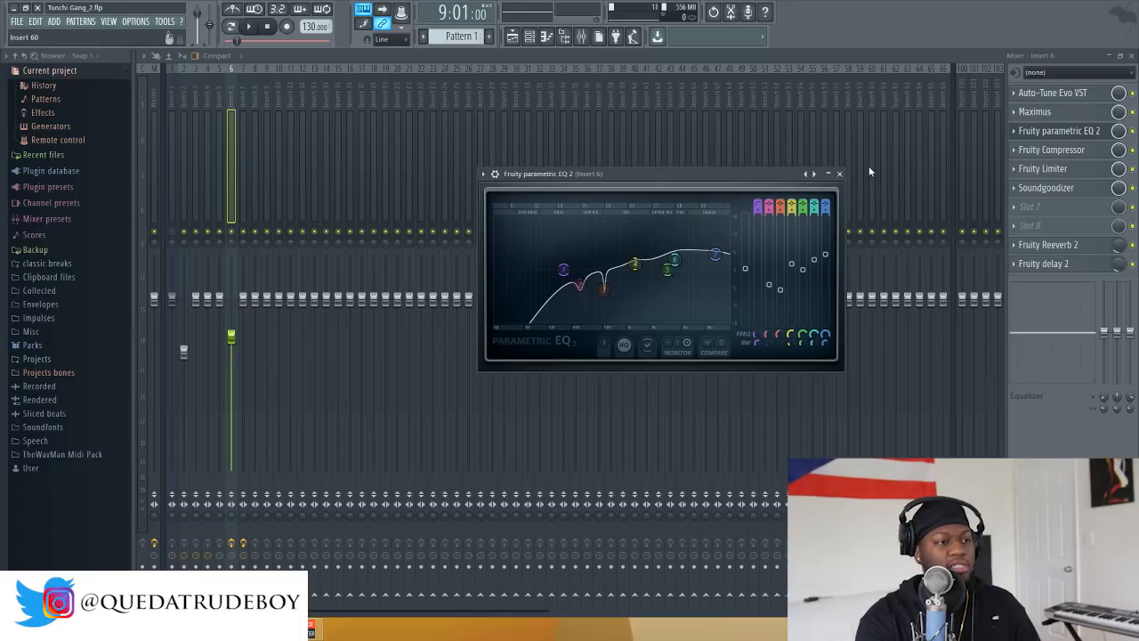
{"action": "left_click", "coordinate": [840, 176]}
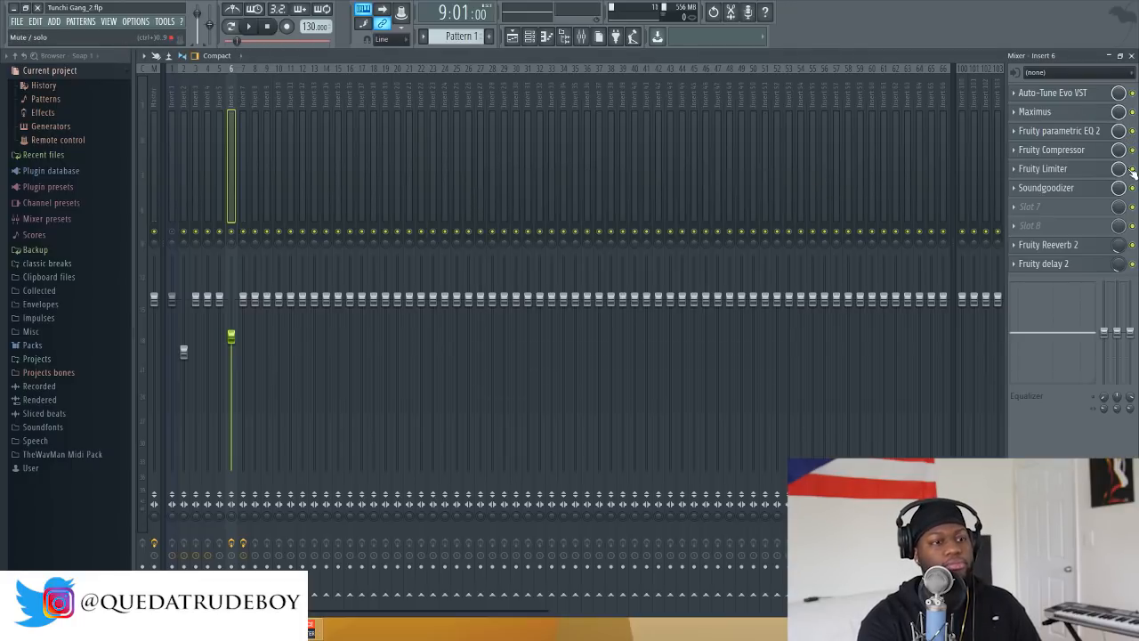
{"action": "key", "text": "space"}
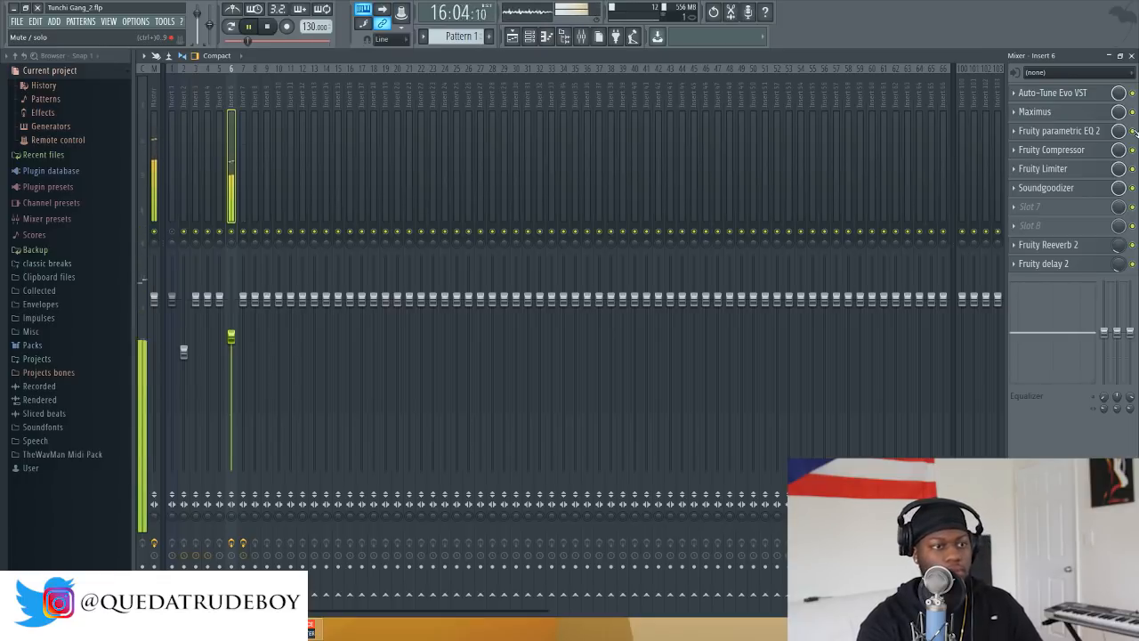
{"action": "key", "text": "space"}
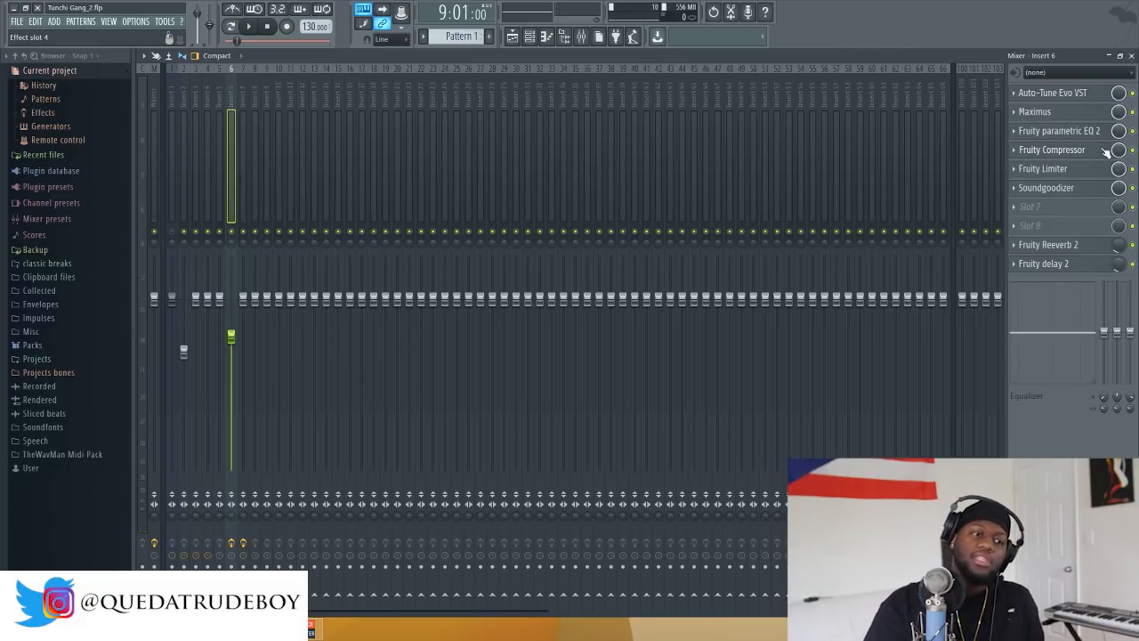
Check the vocal channel's Fruity Compressor settings, and play the vocals while watching the waveform in Fruity Limiter.
{"action": "left_click", "coordinate": [1107, 151]}
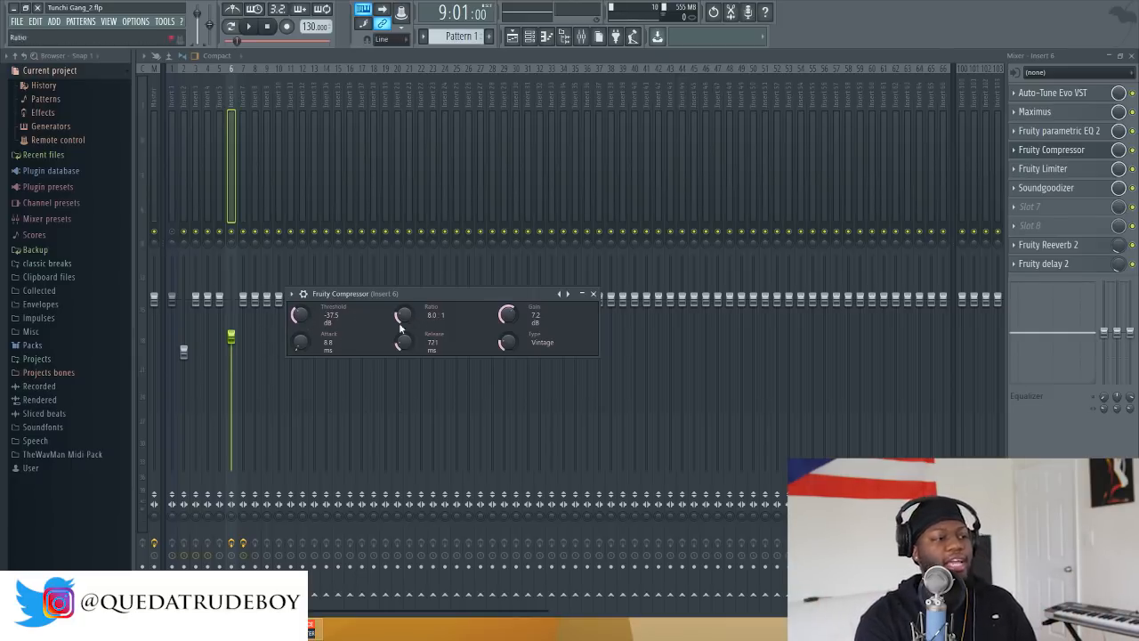
{"action": "left_click", "coordinate": [593, 294]}
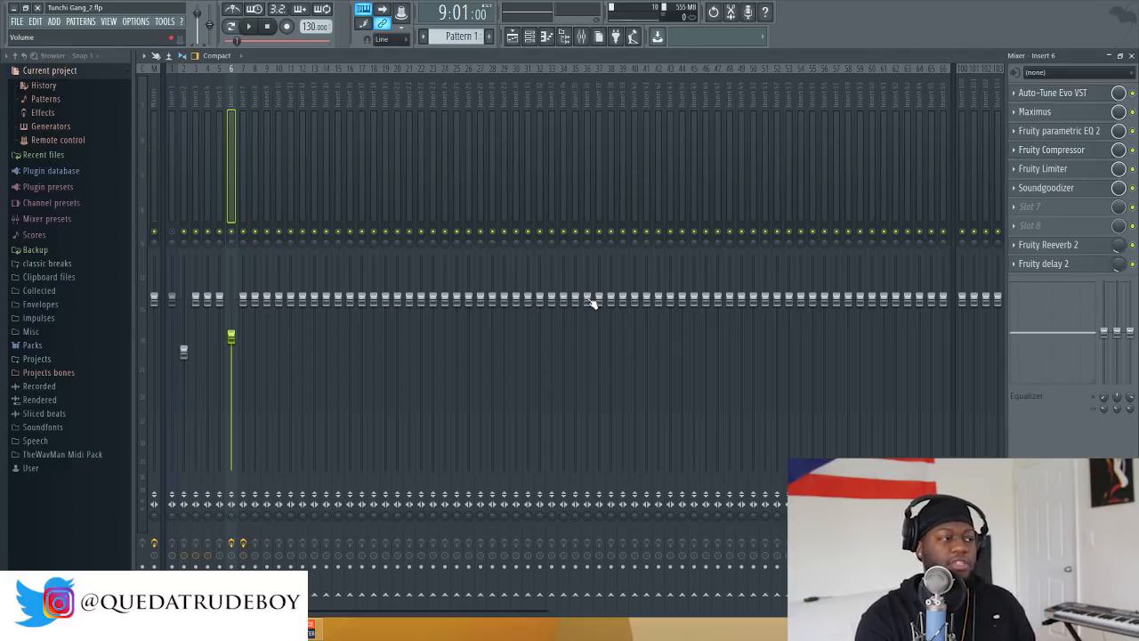
{"action": "left_click", "coordinate": [1072, 169]}
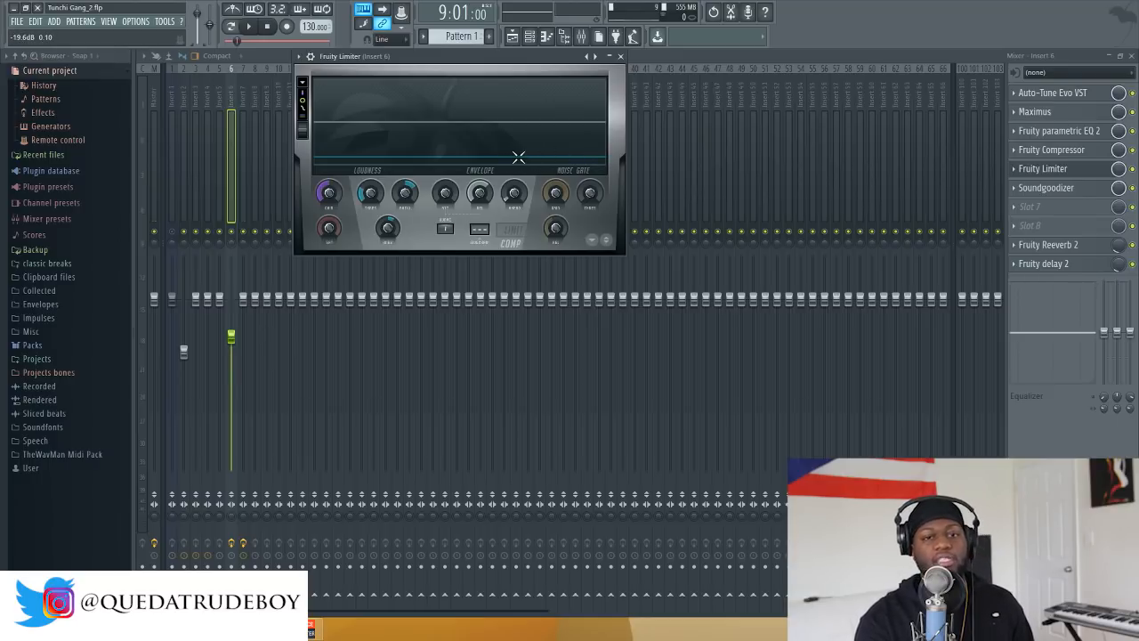
{"action": "key", "text": "space"}
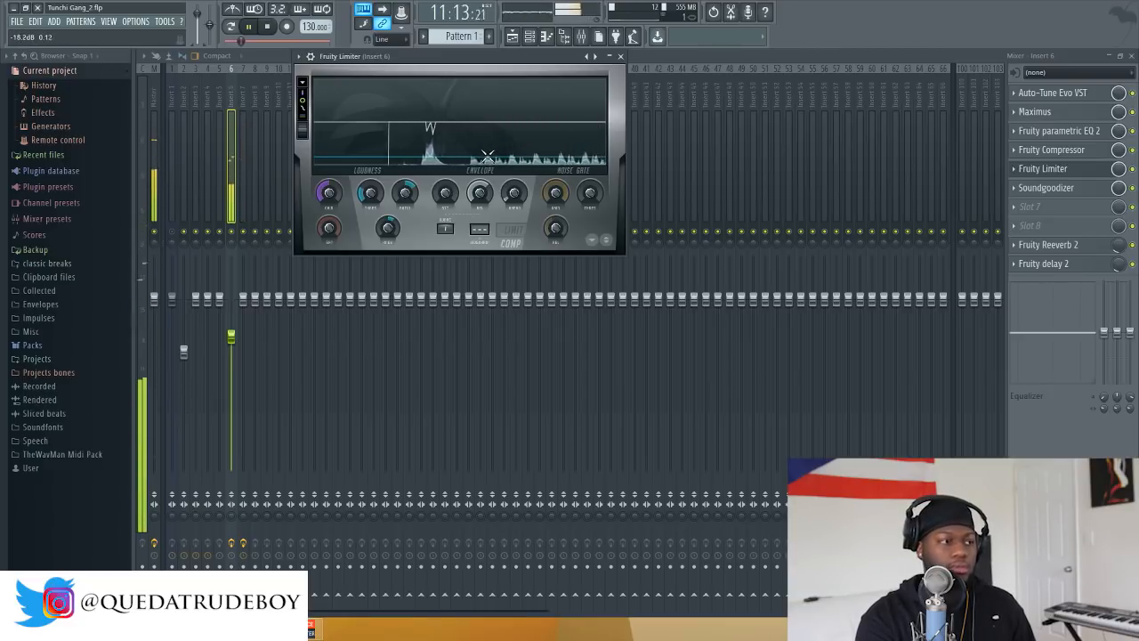
{"action": "key", "text": "space"}
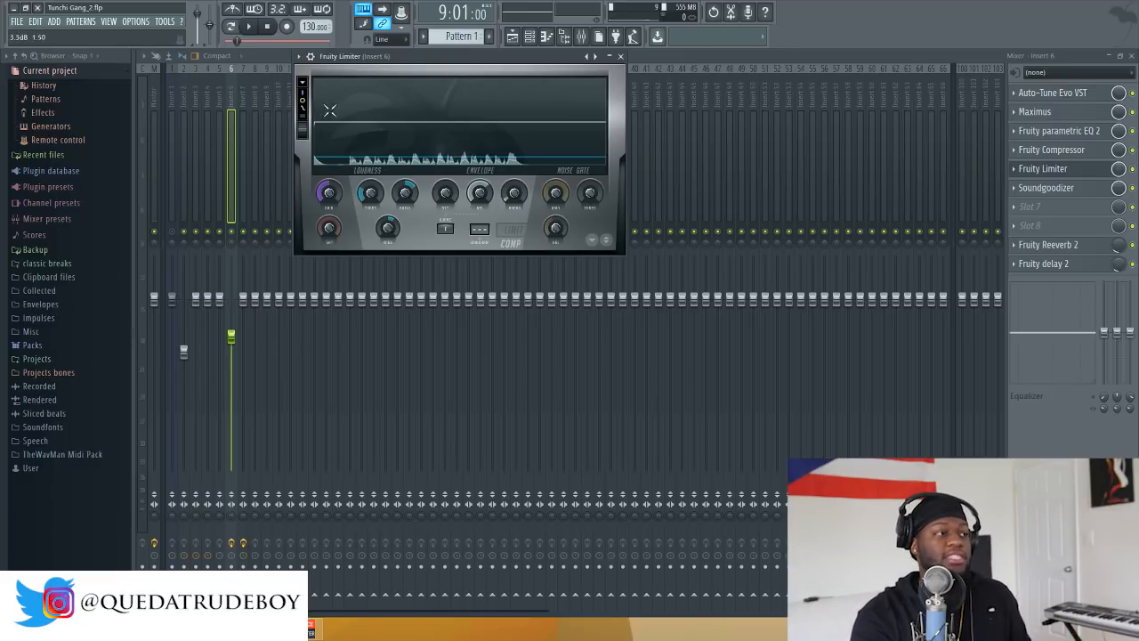
{"action": "key", "text": "space"}
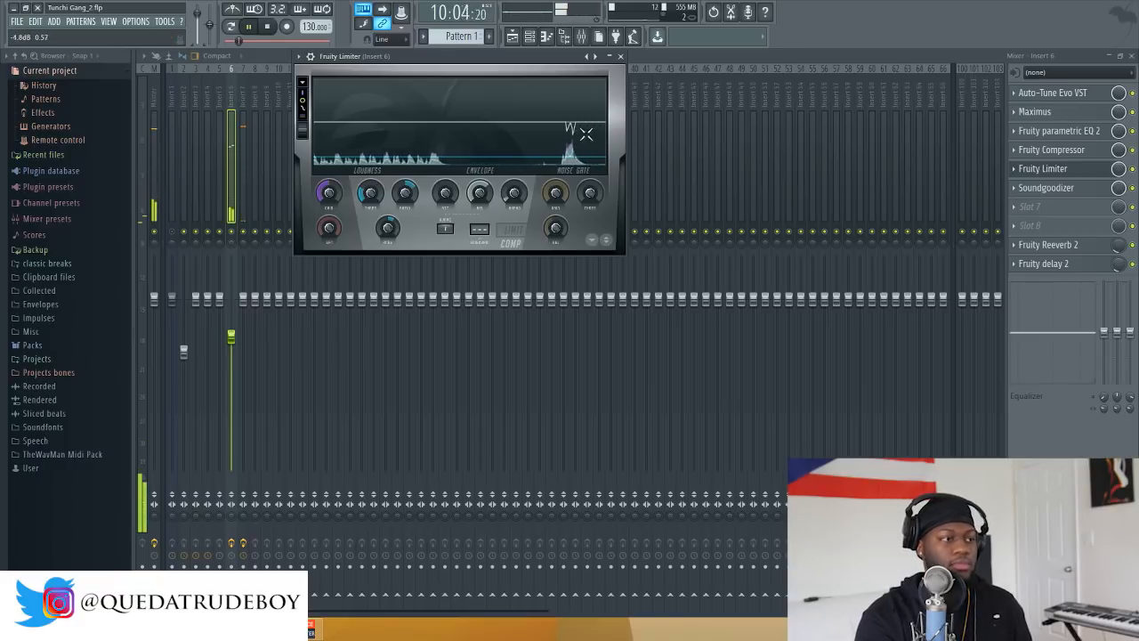
{"action": "key", "text": "space"}
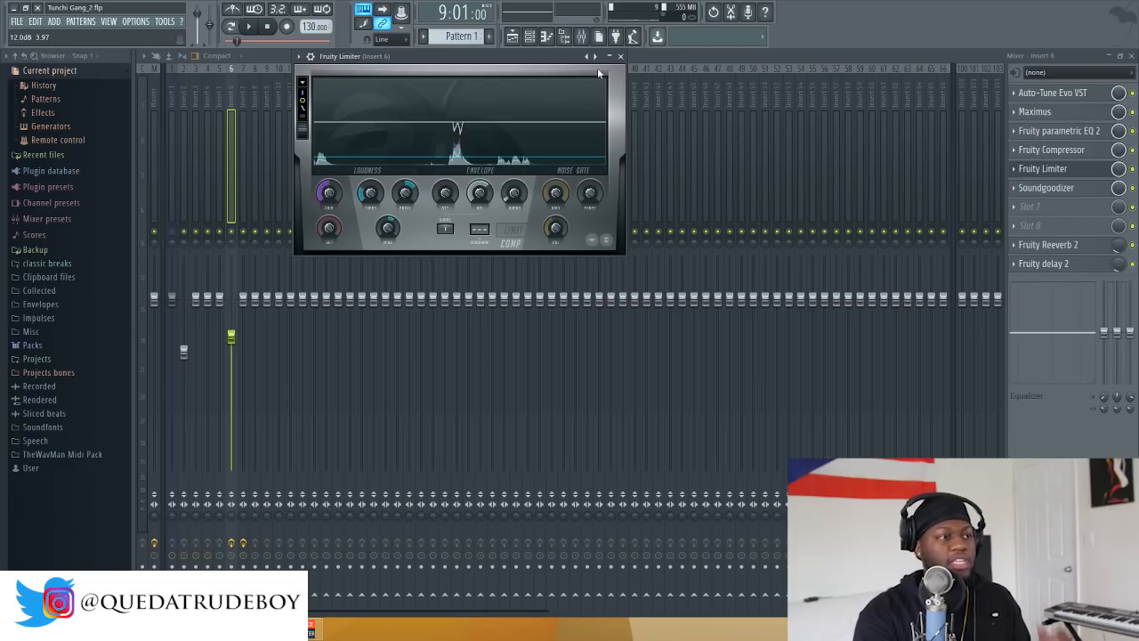
{"action": "left_click", "coordinate": [621, 57]}
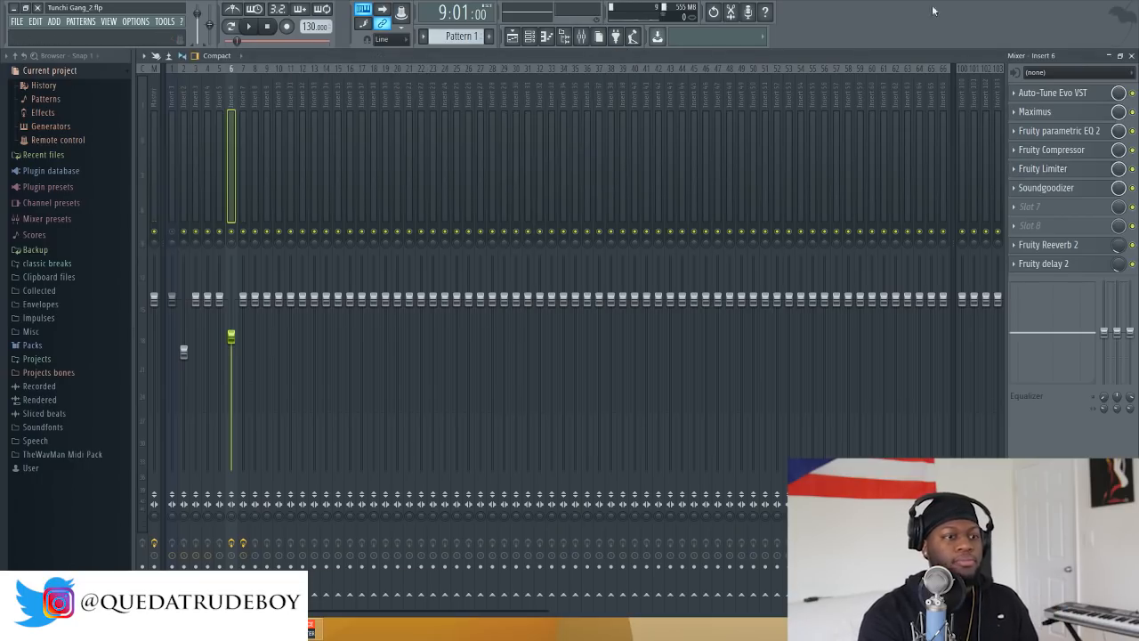
Examine the vocal channel's Soundgoodizer in mode C and play the vocals to compare the effect on and off.
{"action": "left_click", "coordinate": [1061, 186]}
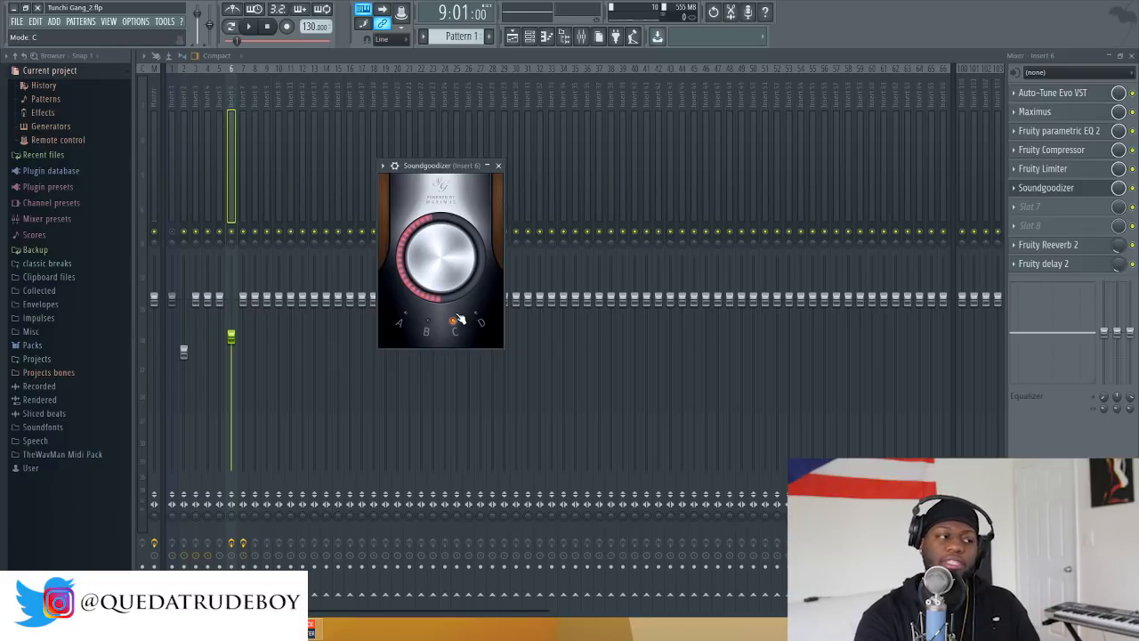
{"action": "left_click_drag", "start_coordinate": [428, 236], "coordinate": [428, 267]}
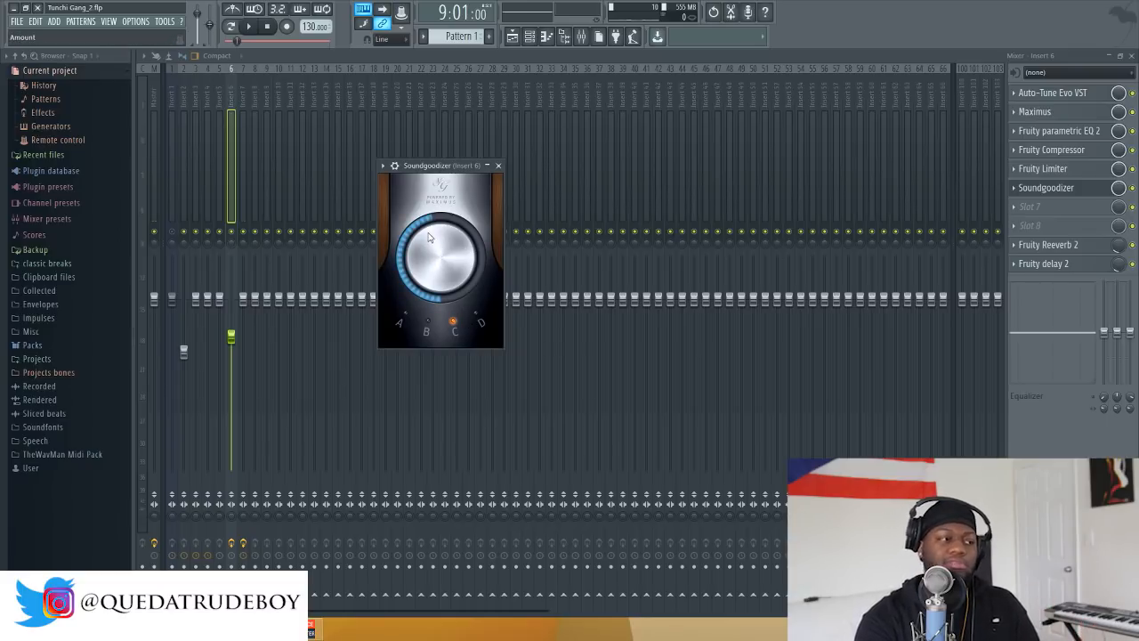
{"action": "key", "text": "space"}
{"action": "left_click", "coordinate": [1132, 188]}
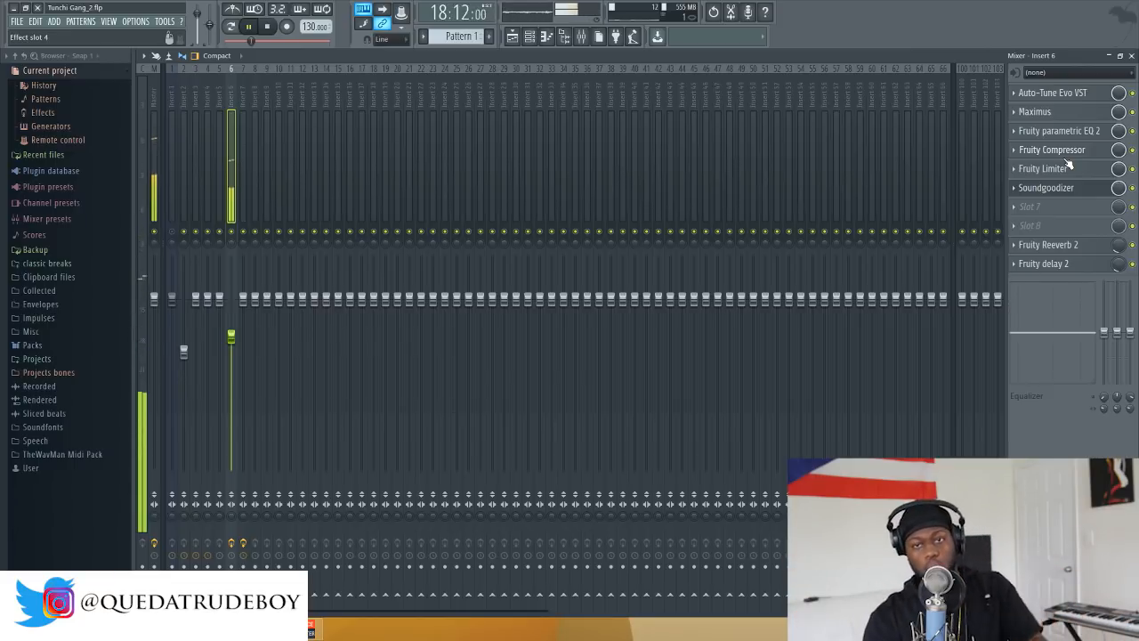
{"action": "key", "text": "space"}
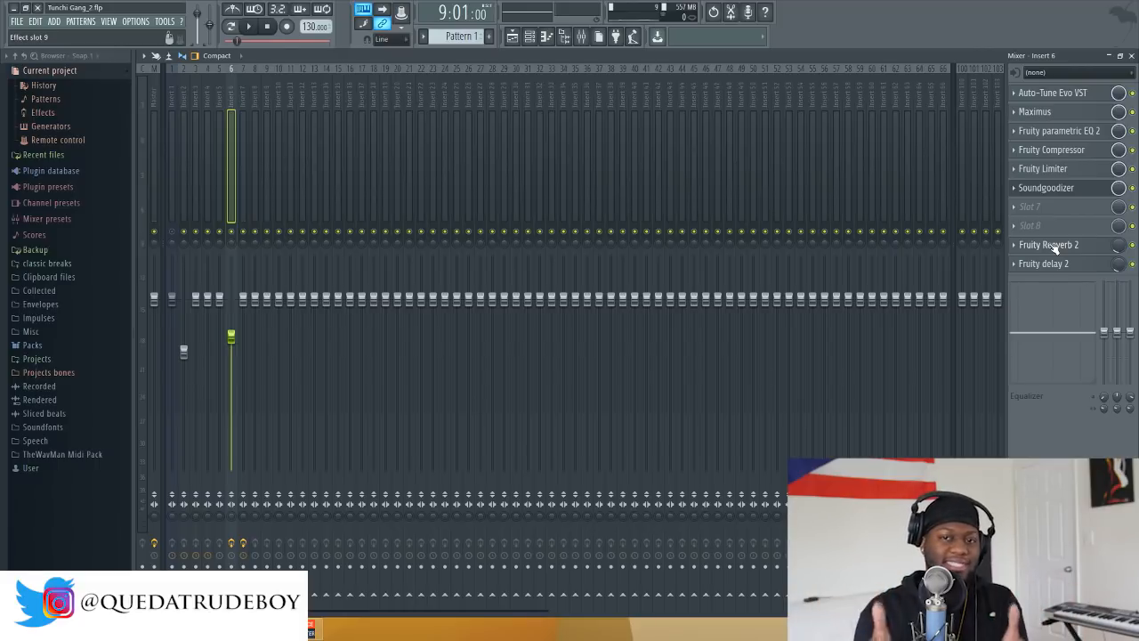
Review the vocal channel's Fruity Reeverb 2 and Fruity delay 2 settings, and return to the playlist.
{"action": "left_click", "coordinate": [1053, 246]}
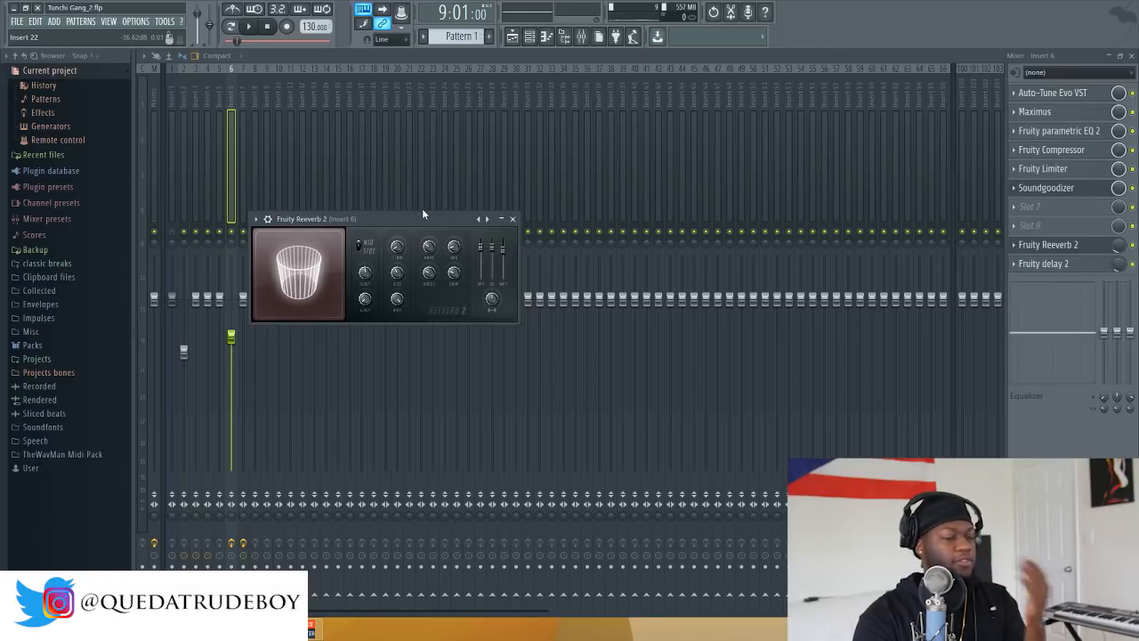
{"action": "left_click", "coordinate": [513, 218]}
{"action": "left_click", "coordinate": [1059, 265]}
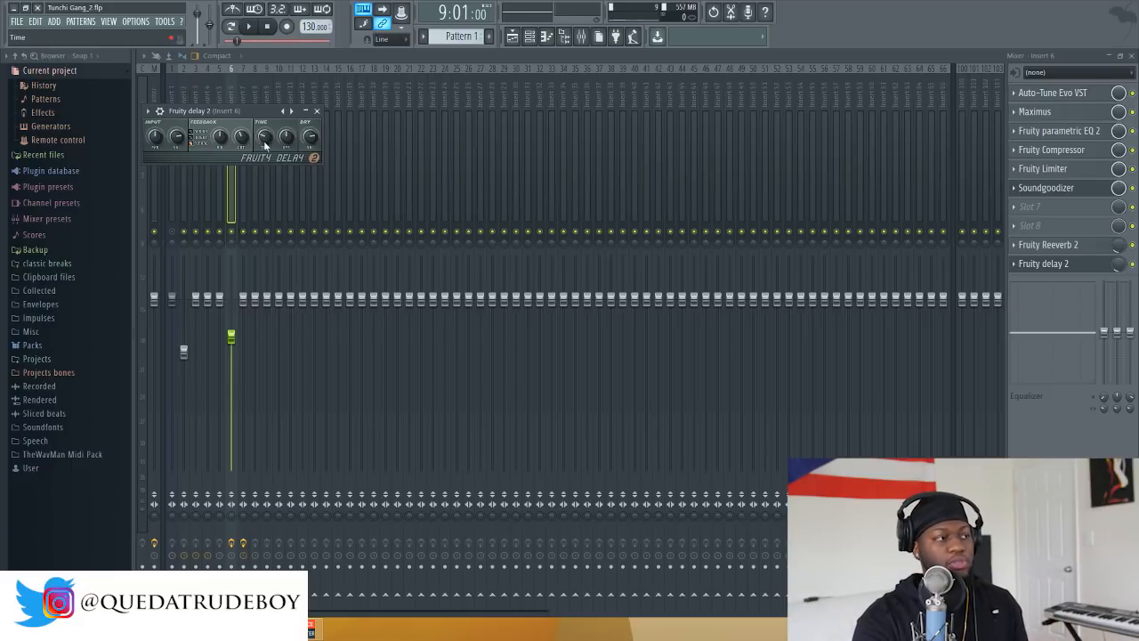
{"action": "left_click", "coordinate": [317, 111]}
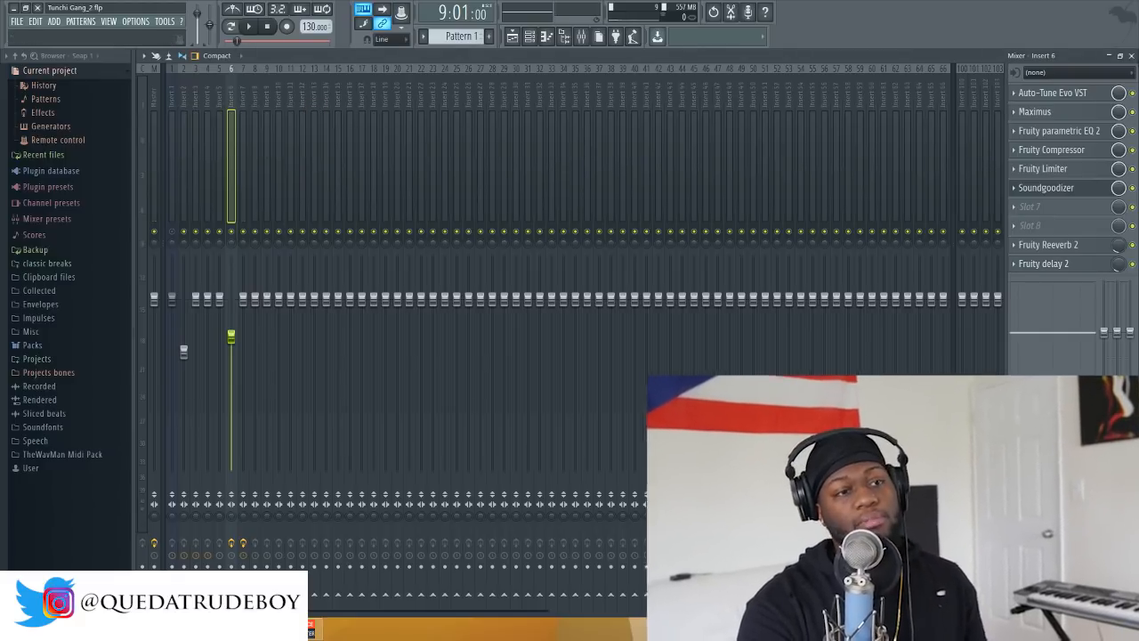
{"action": "left_click", "coordinate": [1130, 56]}
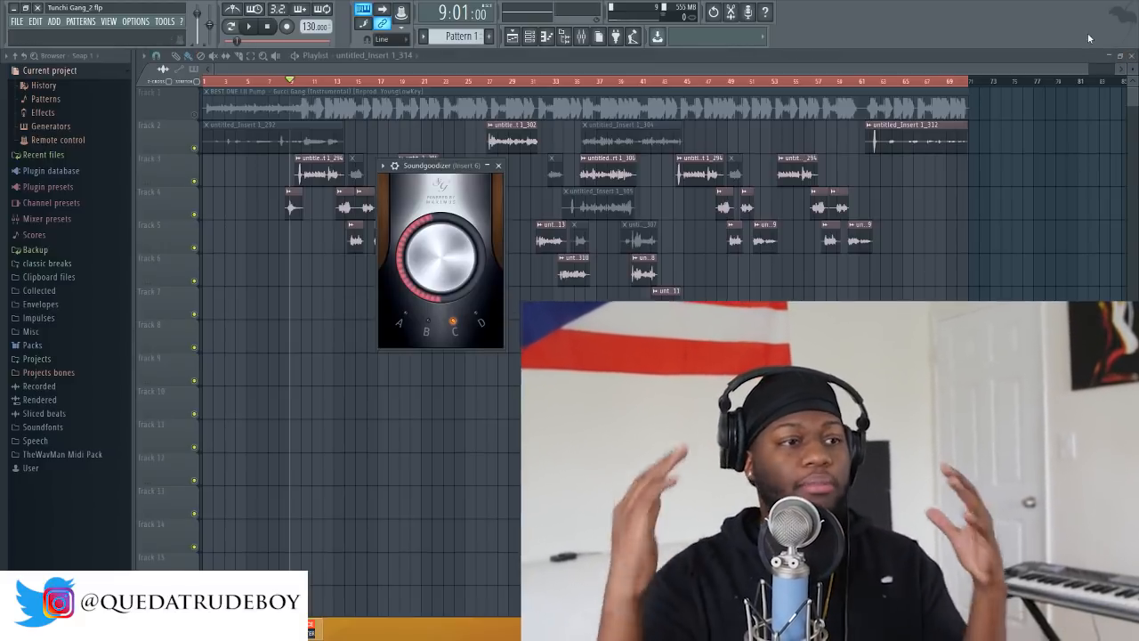